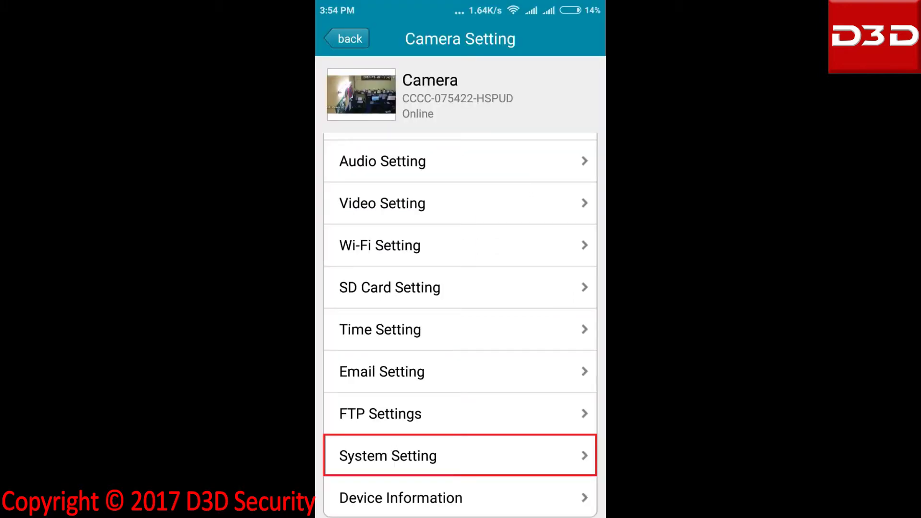
# Open System Setting from the camera's Camera Setting screen
pyautogui.click(460, 455)
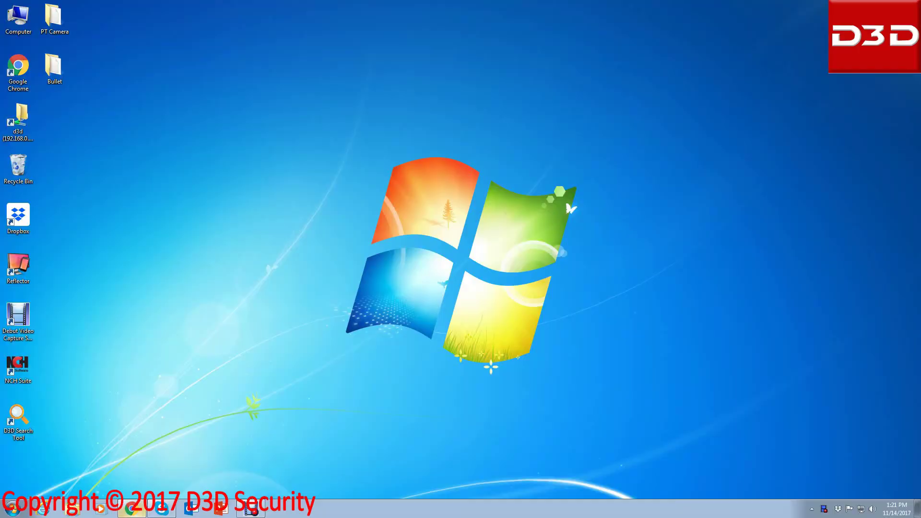
pyautogui.click(132, 508)
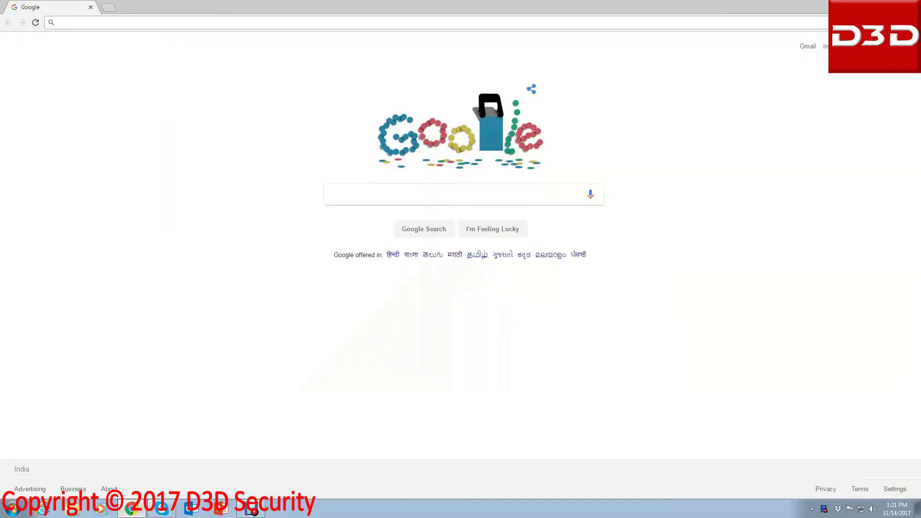
pyautogui.write('www')
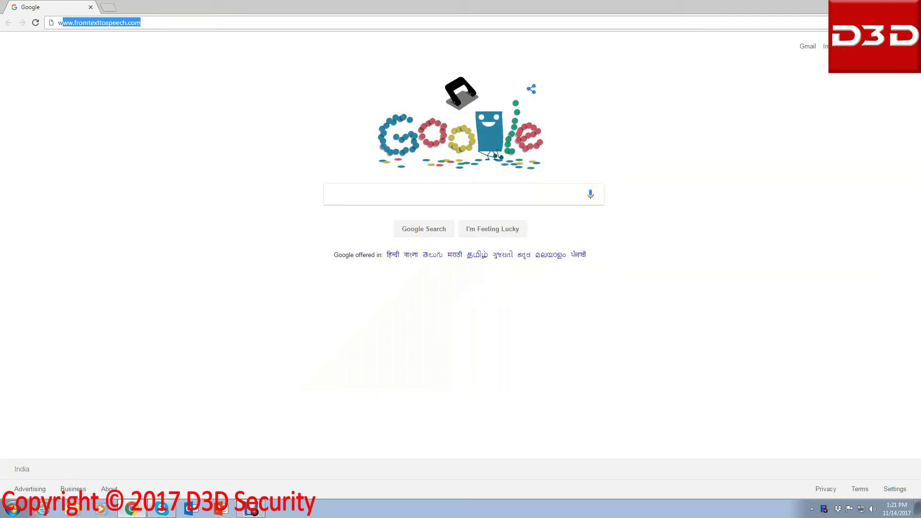
pyautogui.write('.d3')
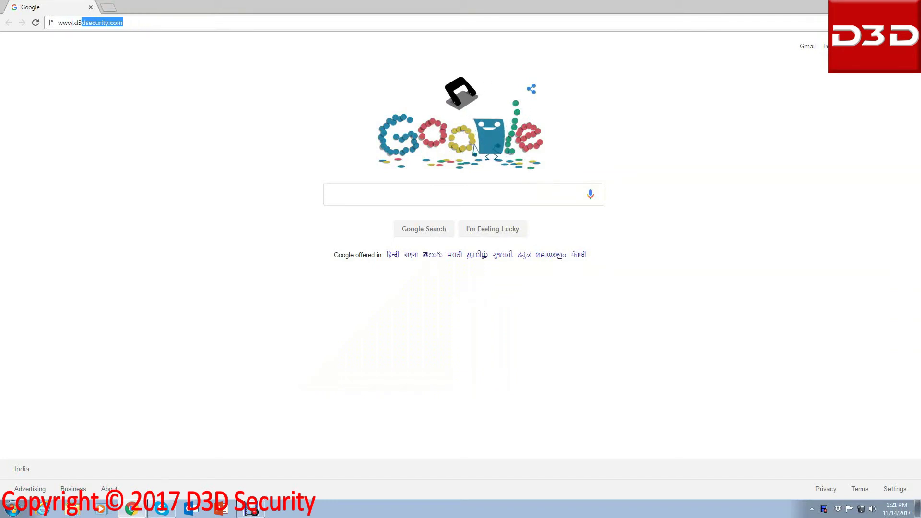
pyautogui.press('Return')
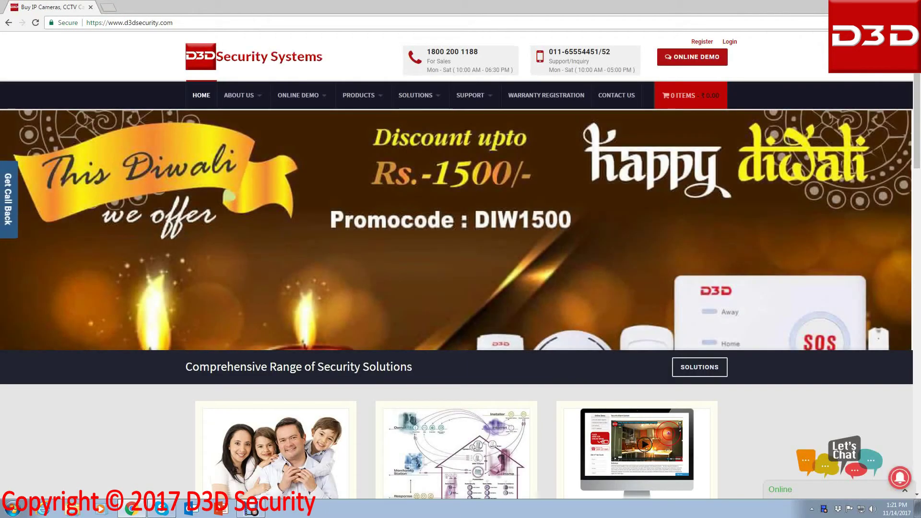
pyautogui.moveTo(470, 95)
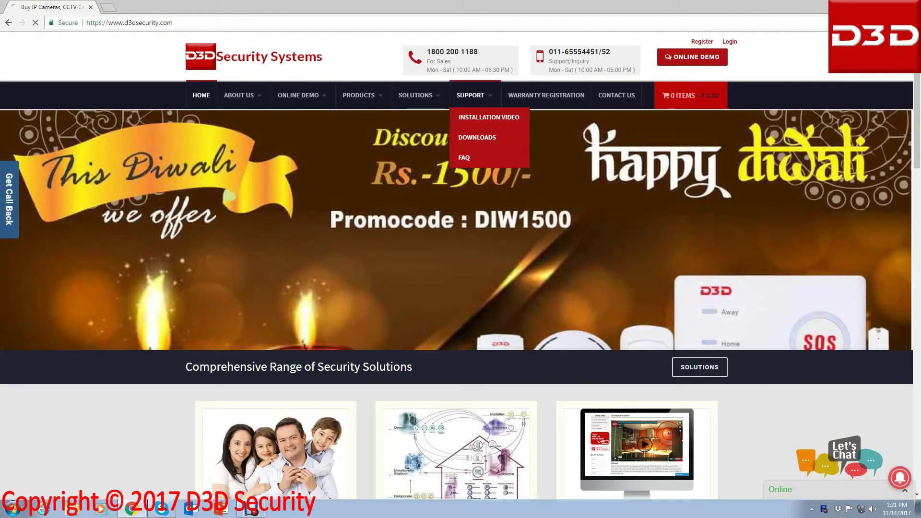
pyautogui.moveTo(477, 137)
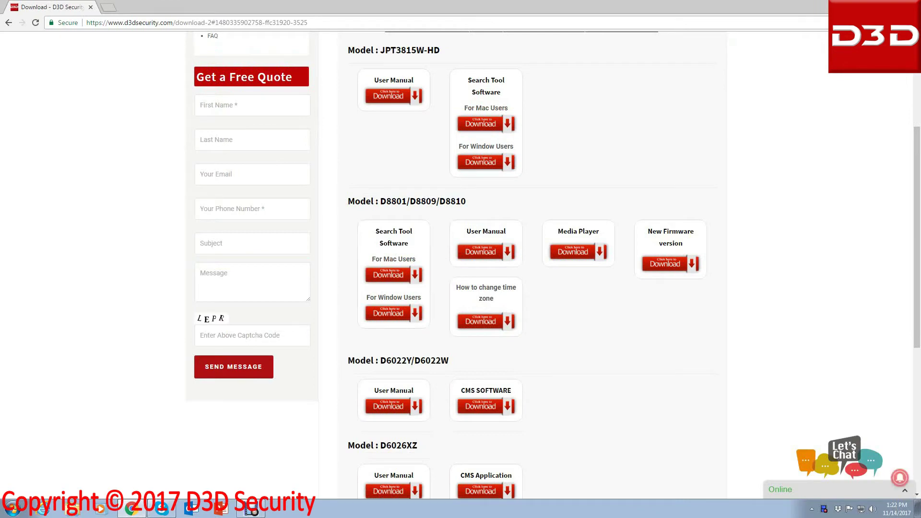
pyautogui.scroll(3, 461, 264)
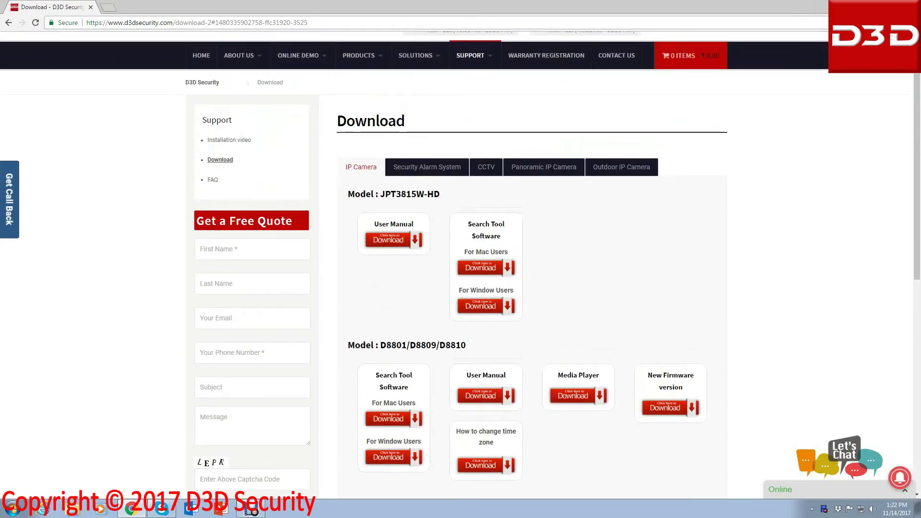
# Show the Outdoor IP Camera tab on the Download page
pyautogui.click(621, 167)
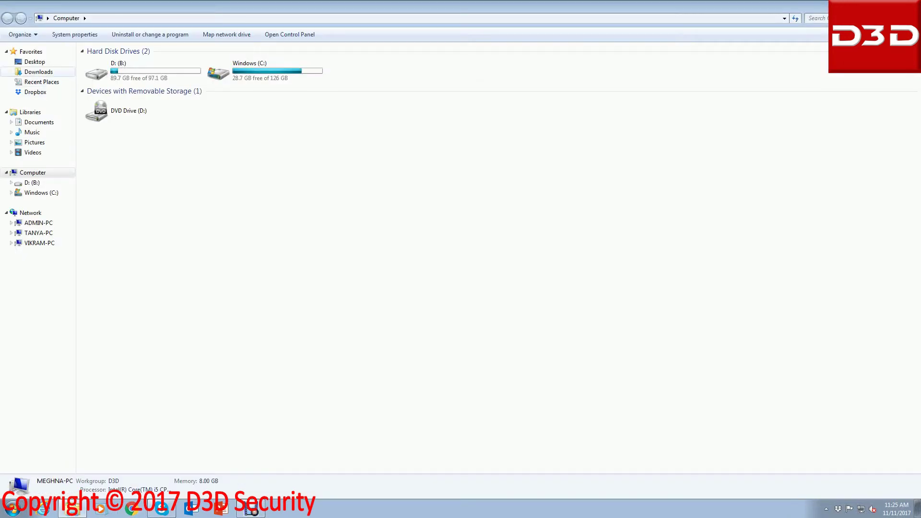
# Install D3D Search Tool 1.0 from the D3D-Search-Tool-1 zip with default location and folder
pyautogui.click(38, 71)
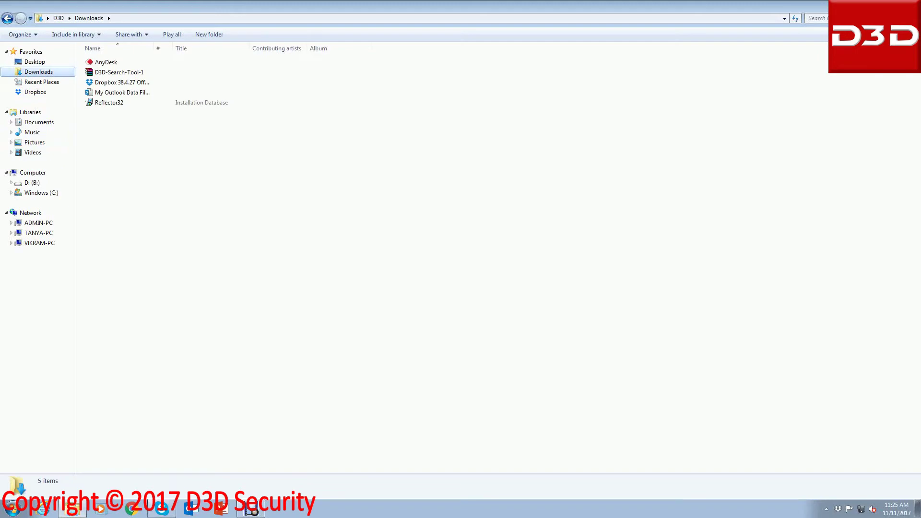
pyautogui.doubleClick(119, 72)
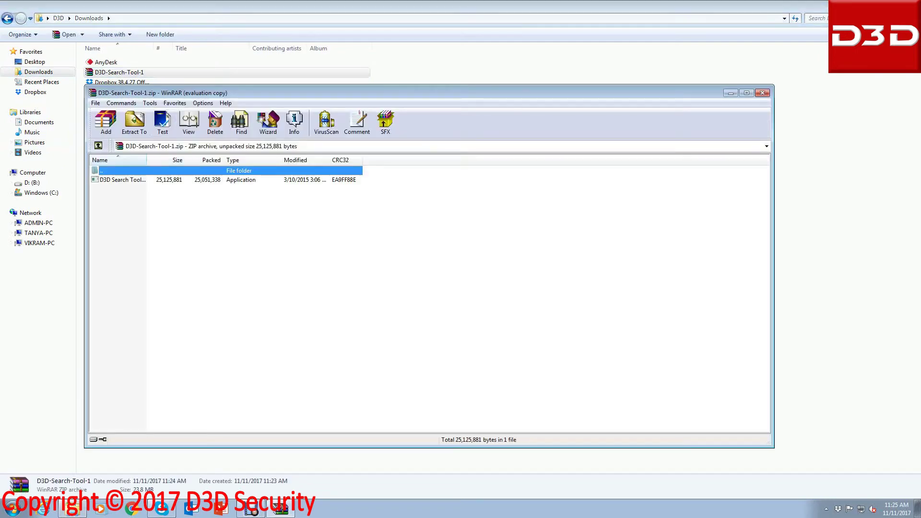
pyautogui.doubleClick(122, 179)
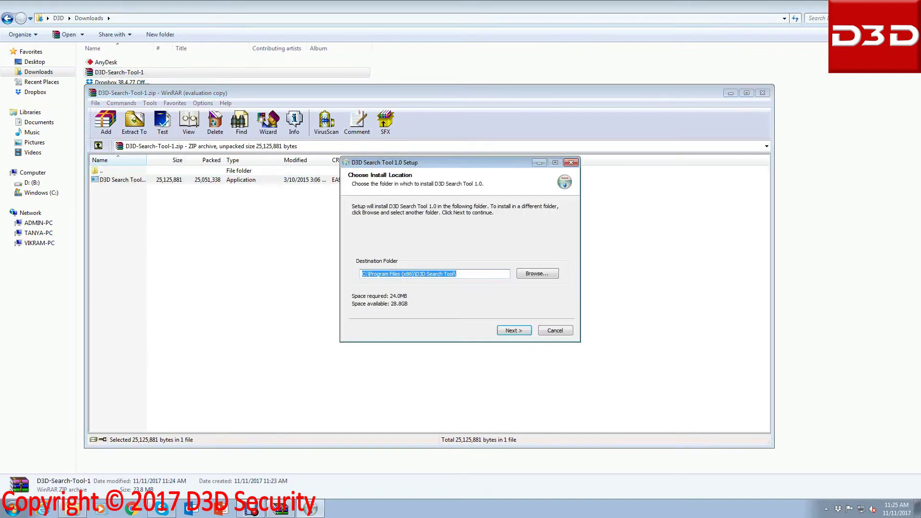
pyautogui.press('Return')
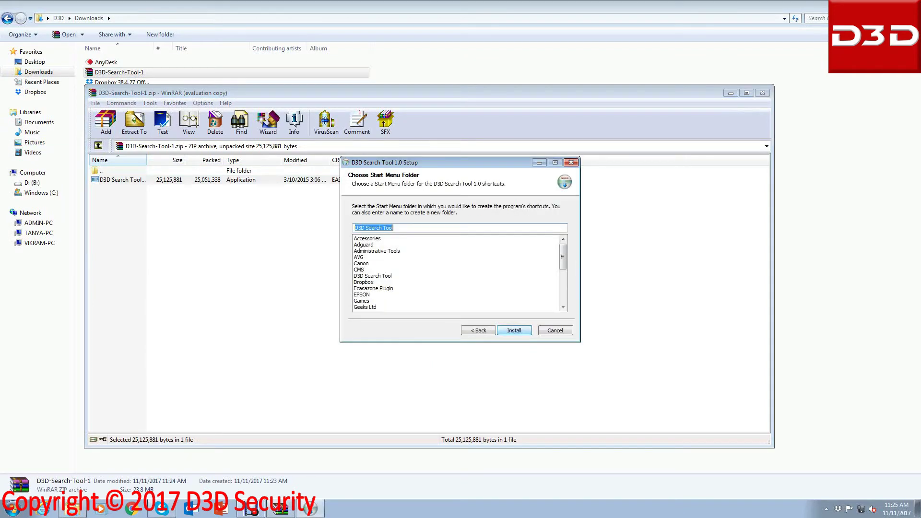
pyautogui.press('Return')
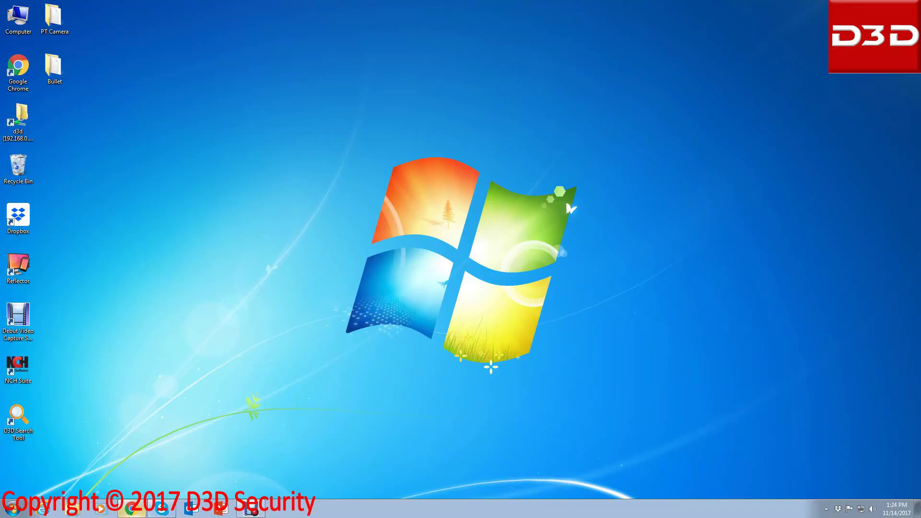
pyautogui.click(131, 508)
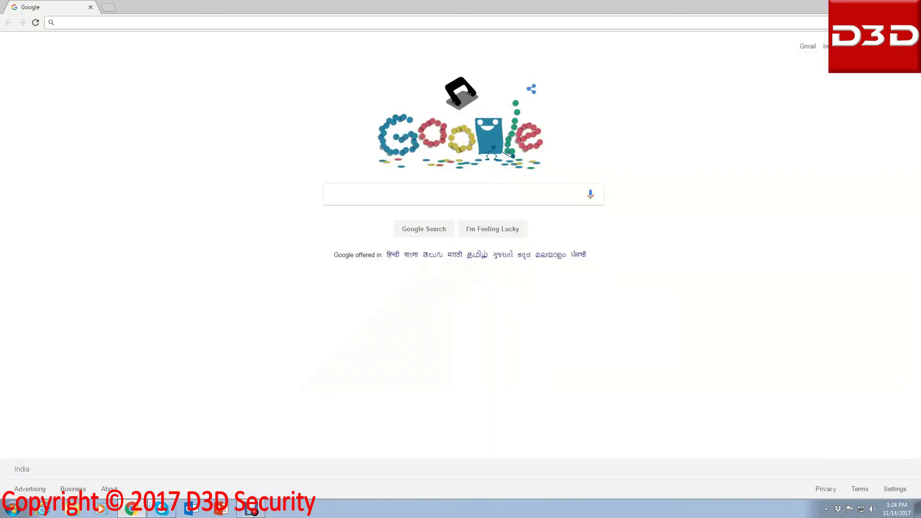
pyautogui.write('www.')
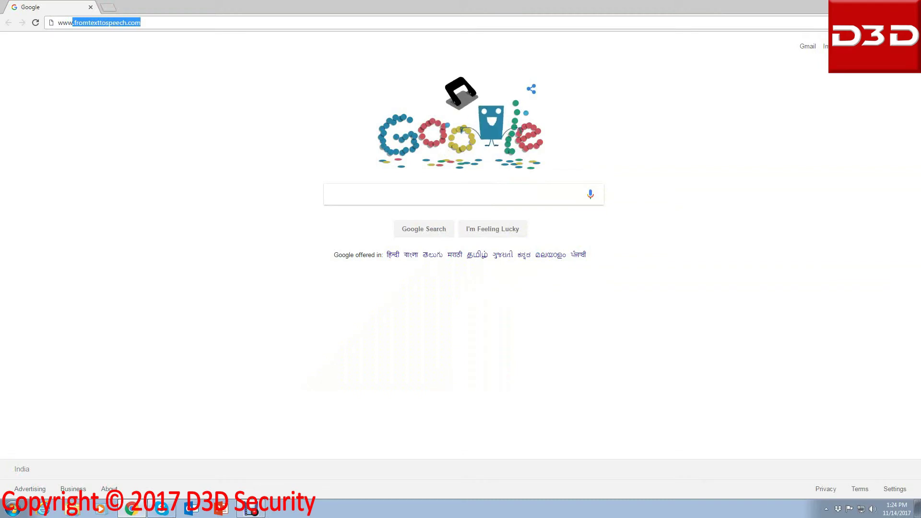
pyautogui.write('d3')
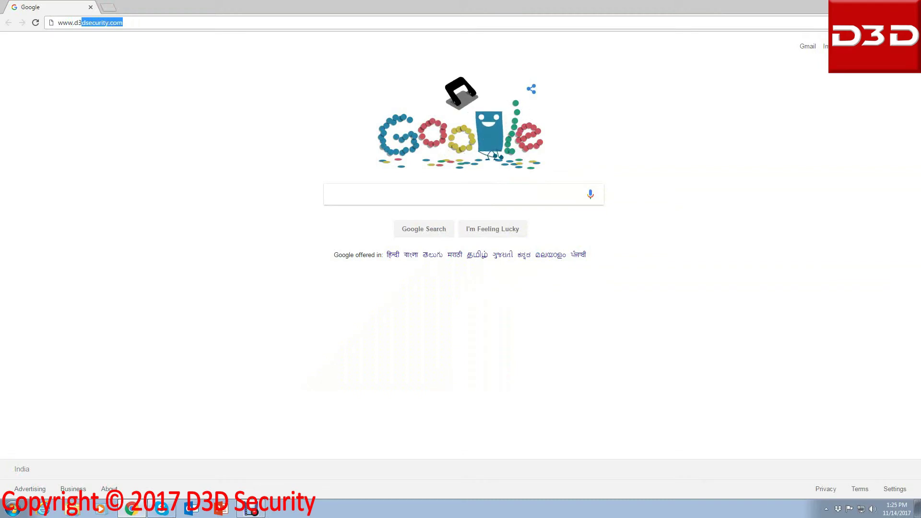
pyautogui.press('Return')
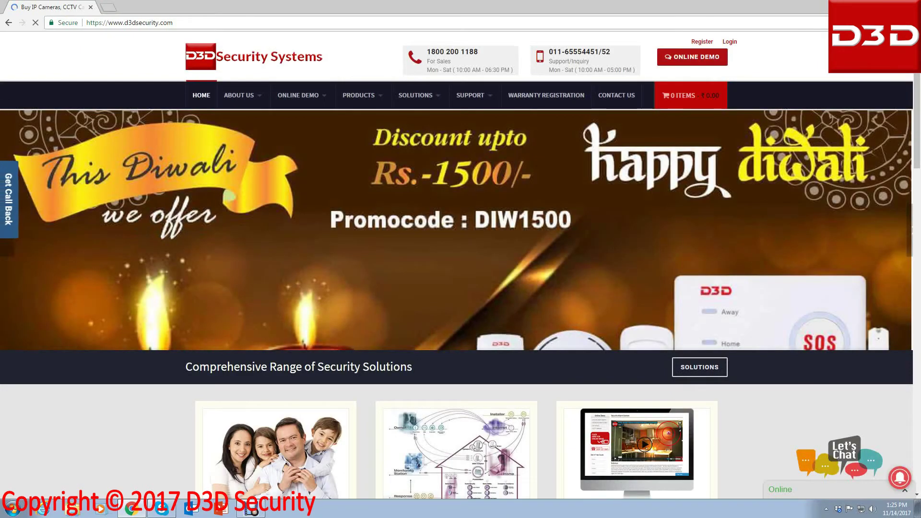
pyautogui.moveTo(463, 142)
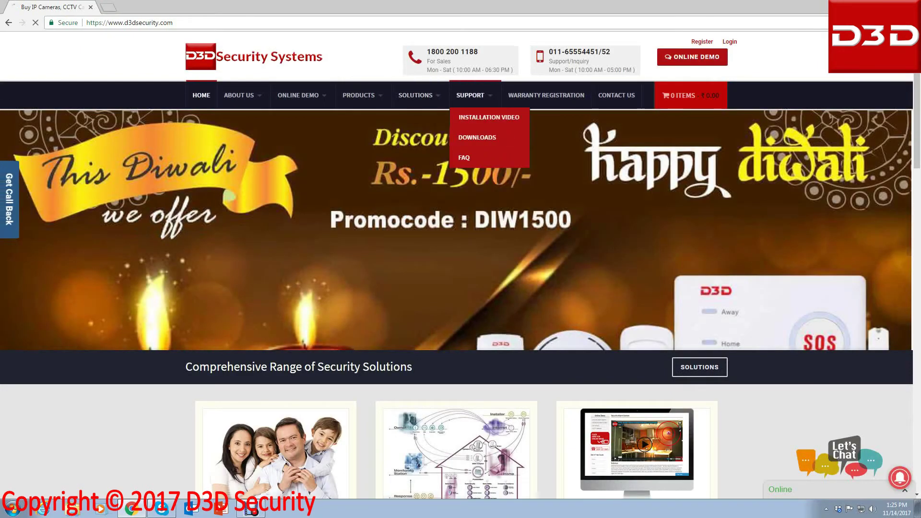
pyautogui.click(478, 157)
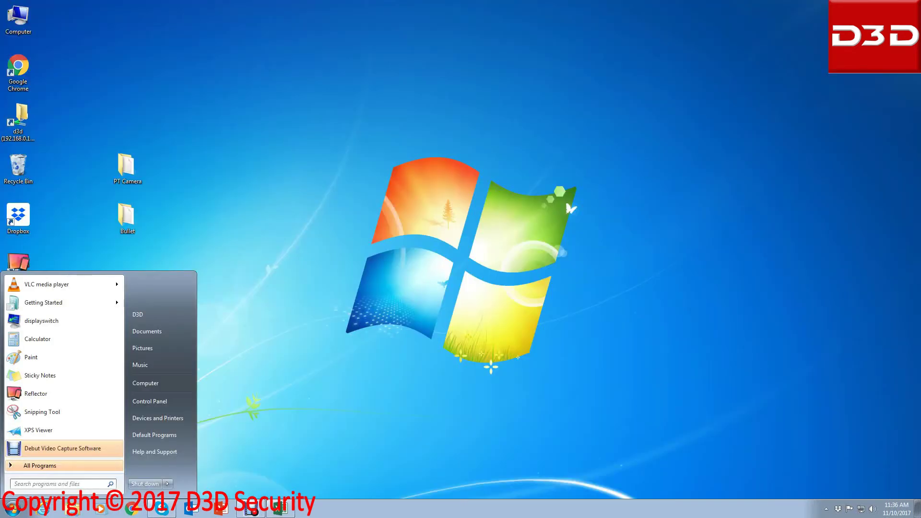
# Launch D3D Search Tool and open the IPCAM camera's web page at 192.168.0.27
pyautogui.write('d')
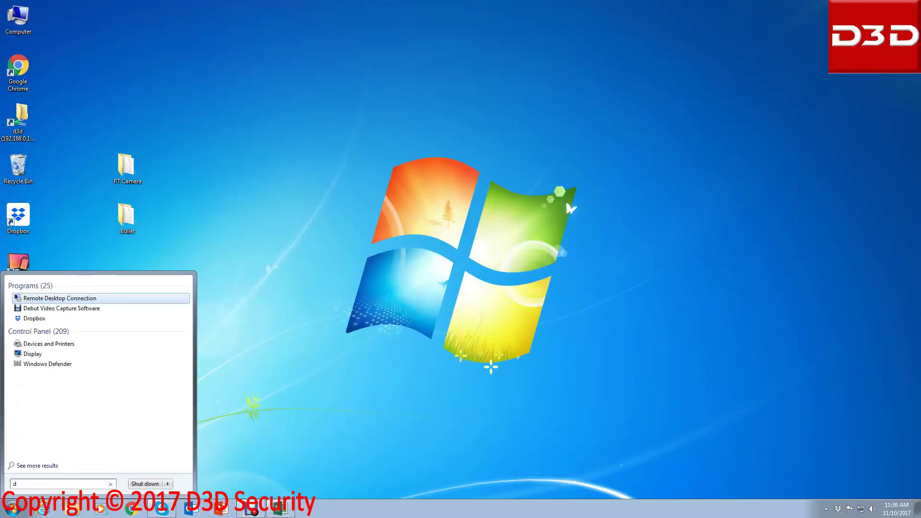
pyautogui.write('3')
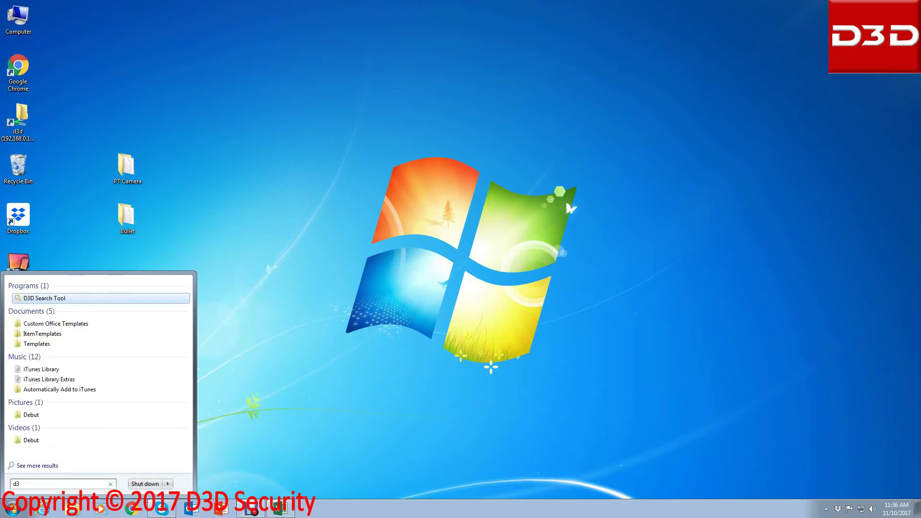
pyautogui.press('Return')
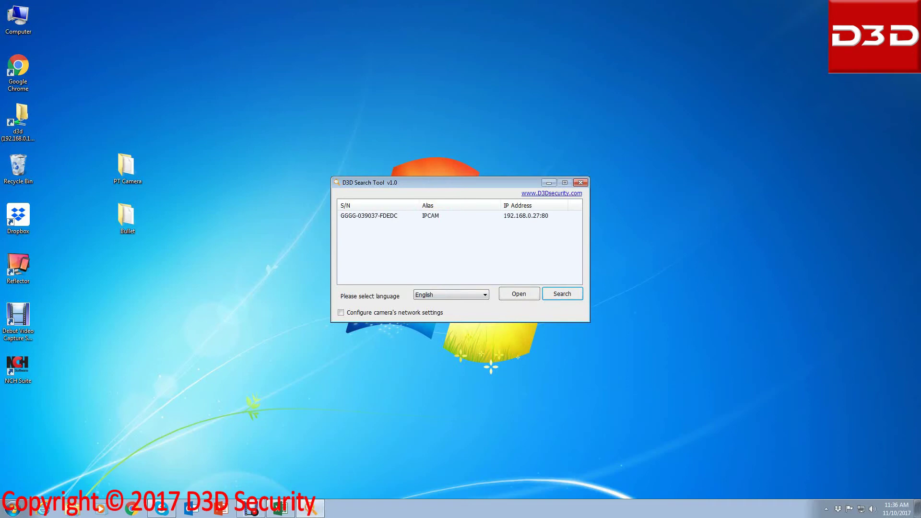
pyautogui.click(369, 215)
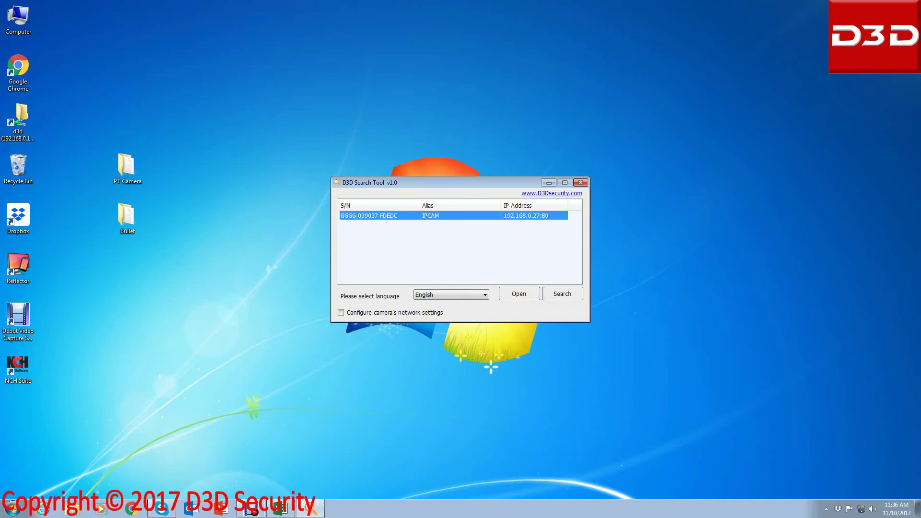
pyautogui.click(519, 294)
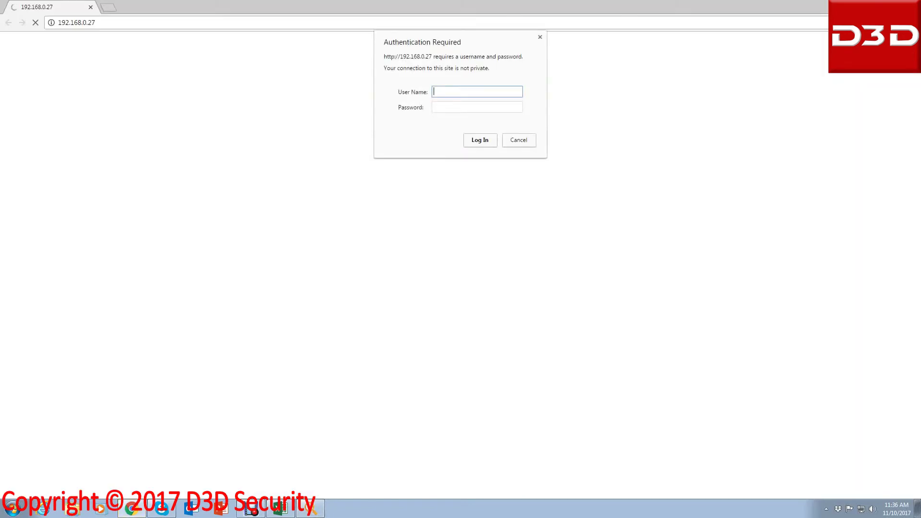
# Sign in with the camera's user name and password, let Chrome save it, and open Settings
pyautogui.write('admin')
pyautogui.click(477, 107)
pyautogui.write('12345678')
pyautogui.press('Return')
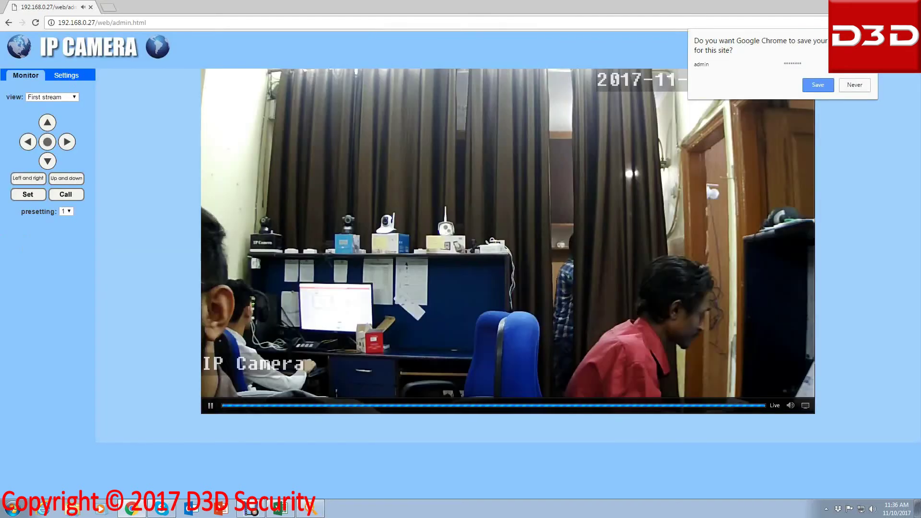
pyautogui.press('Return')
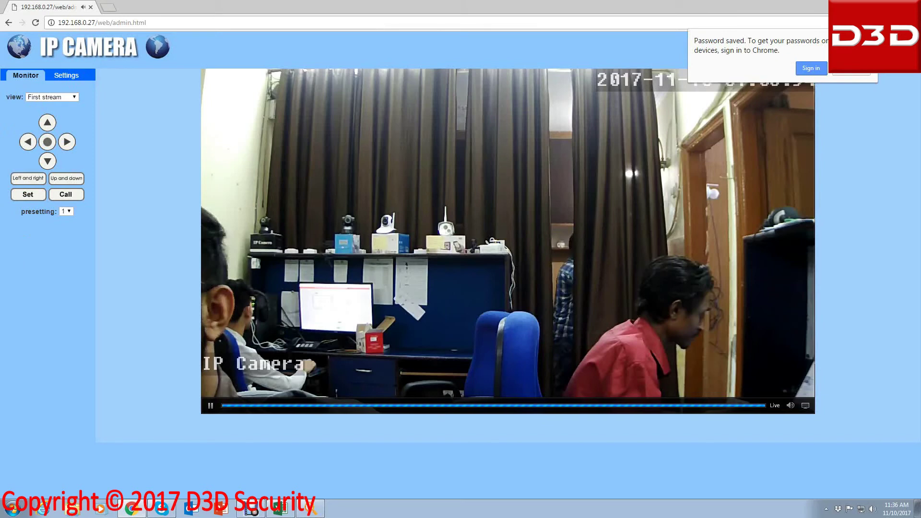
pyautogui.click(66, 76)
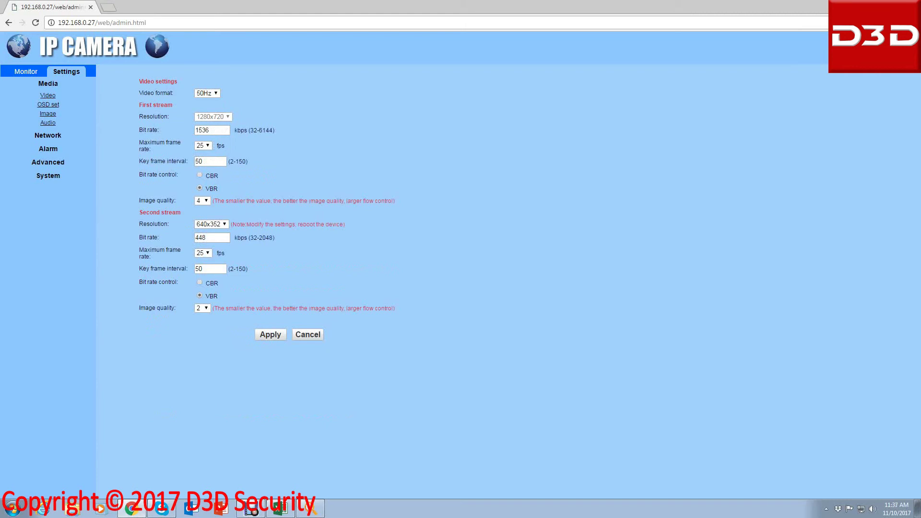
# Navigate to Advanced > System > Initialize in the camera's settings menu
pyautogui.click(48, 162)
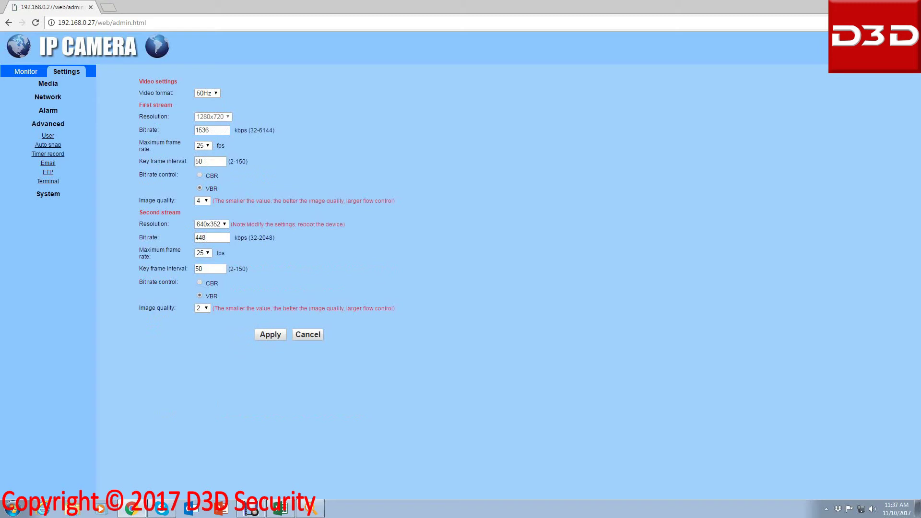
pyautogui.click(48, 193)
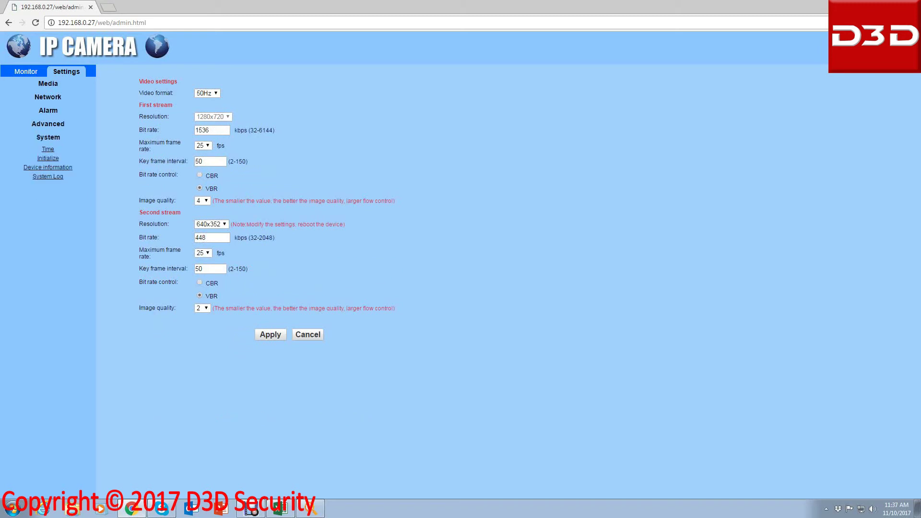
pyautogui.click(48, 158)
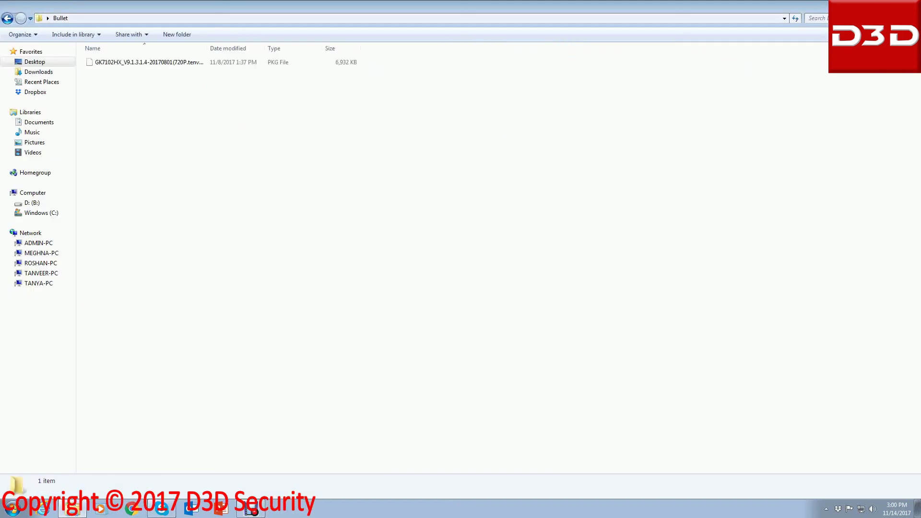
# Pick the GK7102HX .pkg firmware file in the Bullet folder as the upgrade file
pyautogui.click(149, 62)
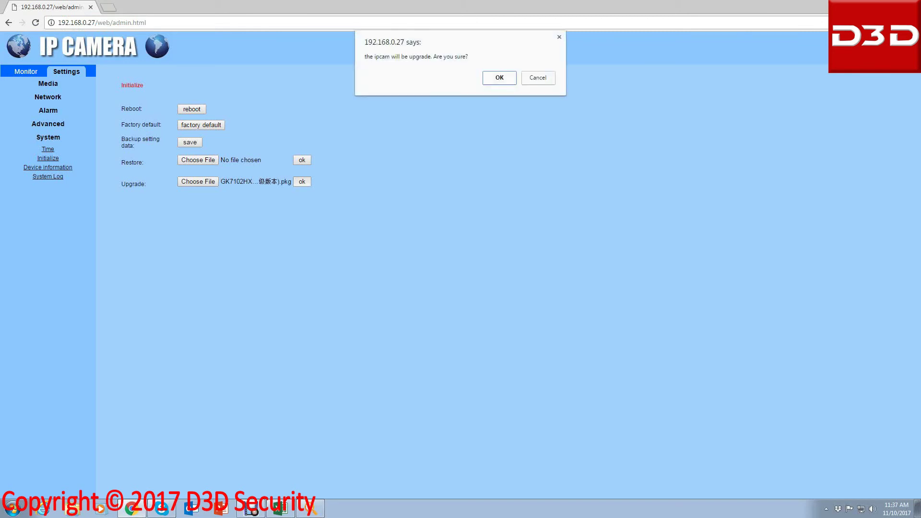
# Confirm the 'will be upgrade' prompt, then dismiss the 'IP Camera upgrade success' alert
pyautogui.press('Return')
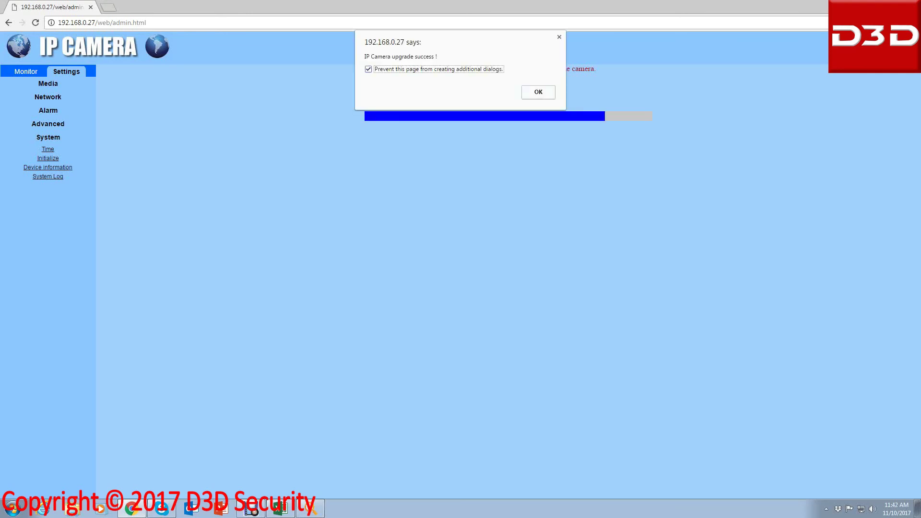
pyautogui.press('Return')
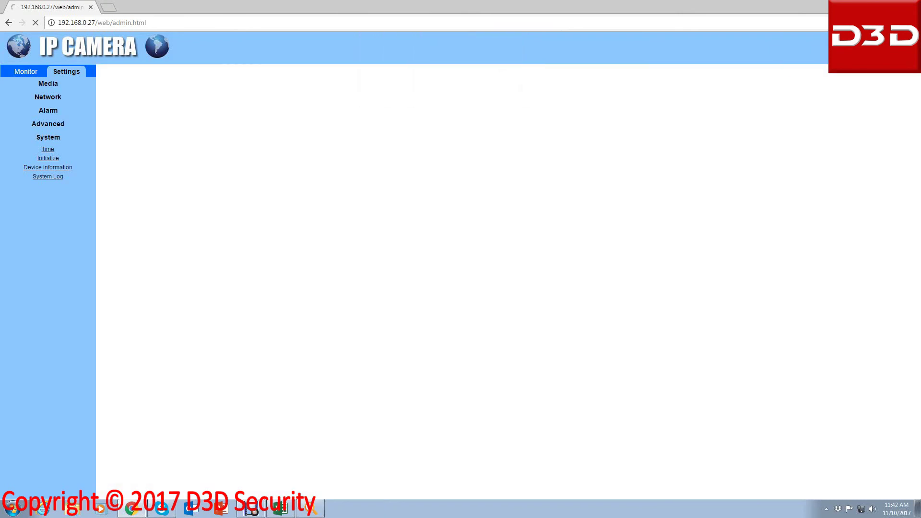